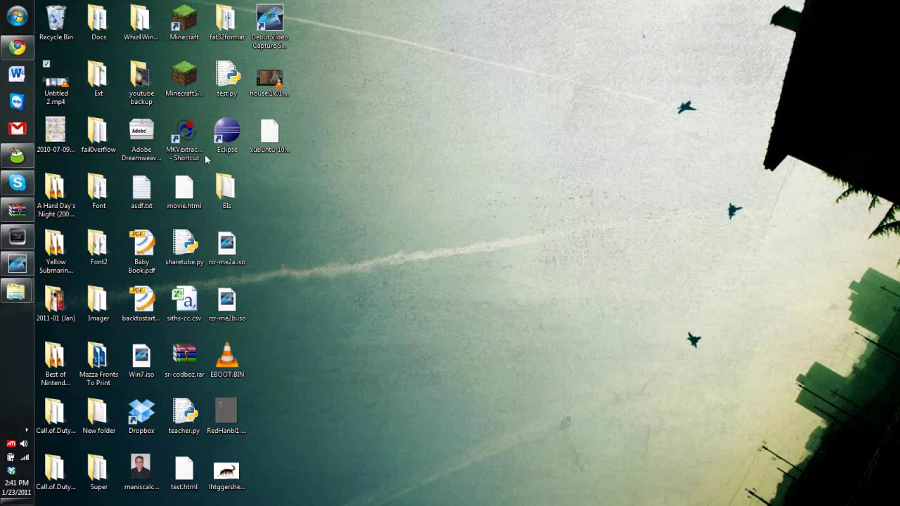
Open the Windows Start menu from the desktop.
click(17, 16)
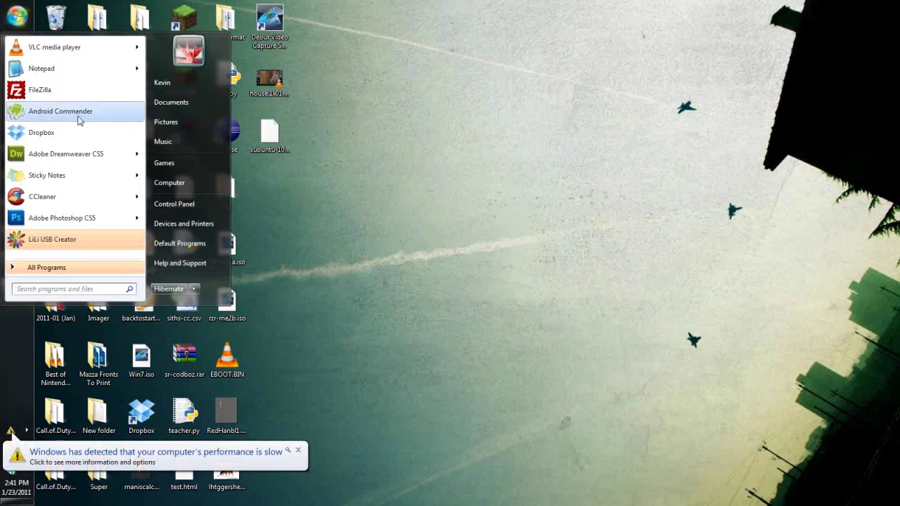
Dismiss the slow-performance warning, keep the current color scheme, and open the Documents library.
click(144, 460)
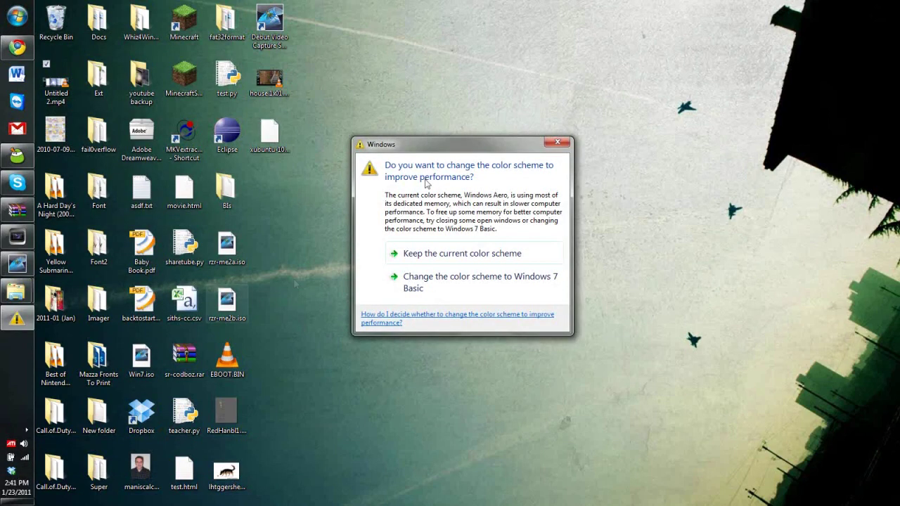
click(565, 144)
click(17, 15)
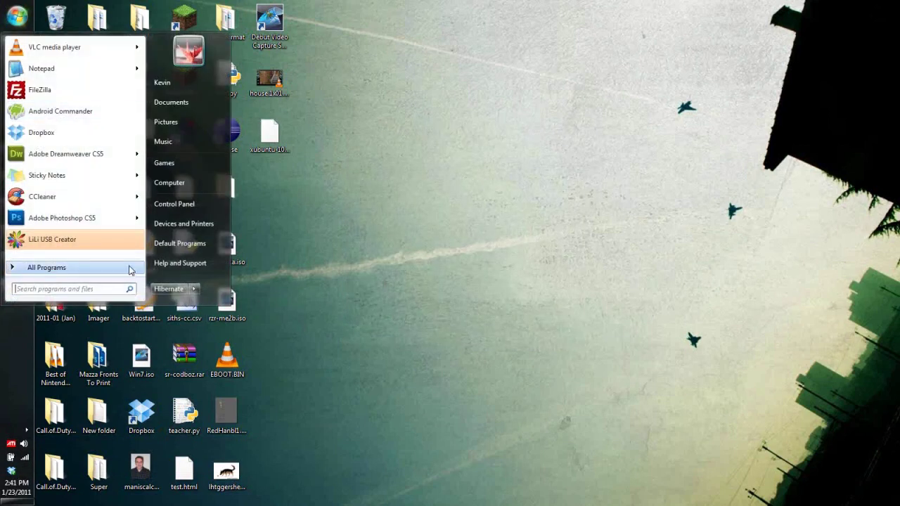
click(183, 104)
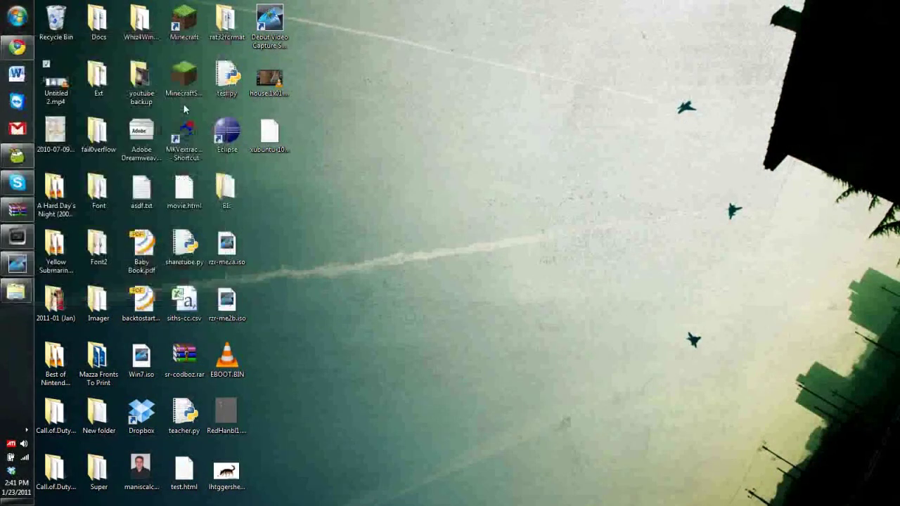
drag(266, 4, 266, 32)
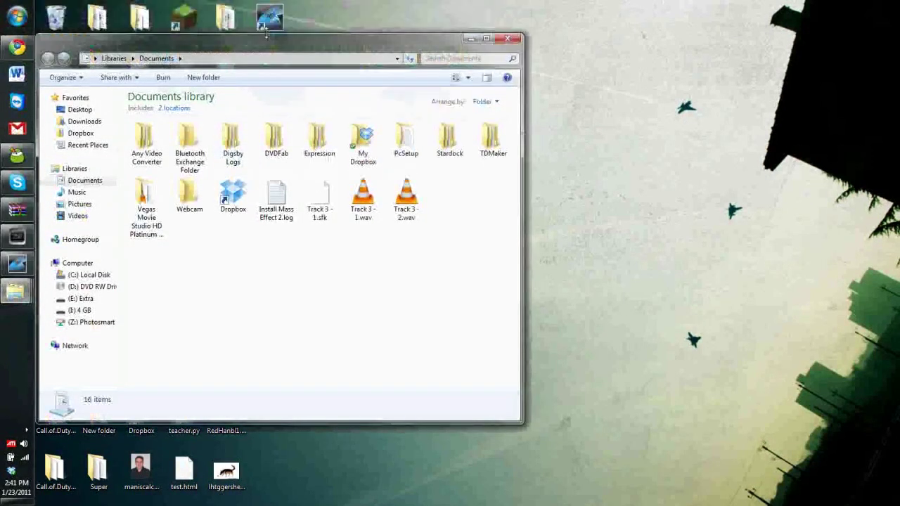
Go to the Downloads folder and select the 355 KMEAW.zip archive.
click(93, 121)
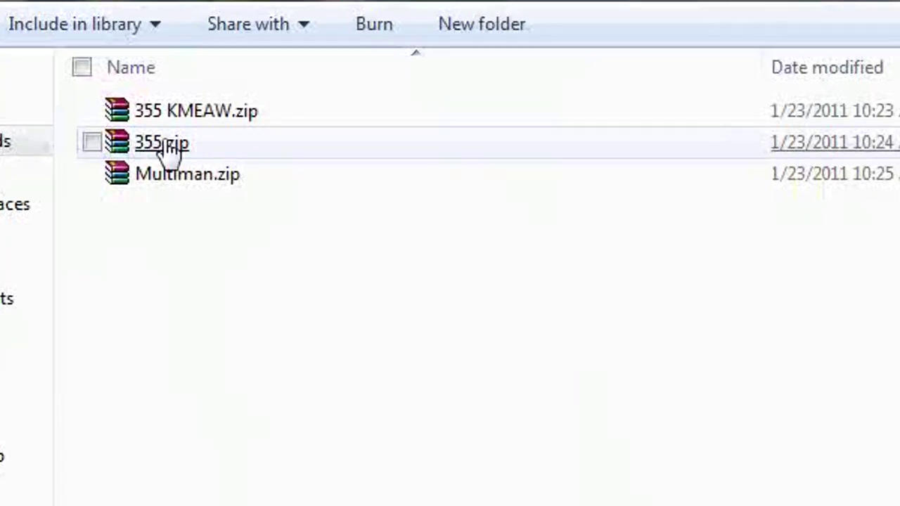
mouse_move(149, 154)
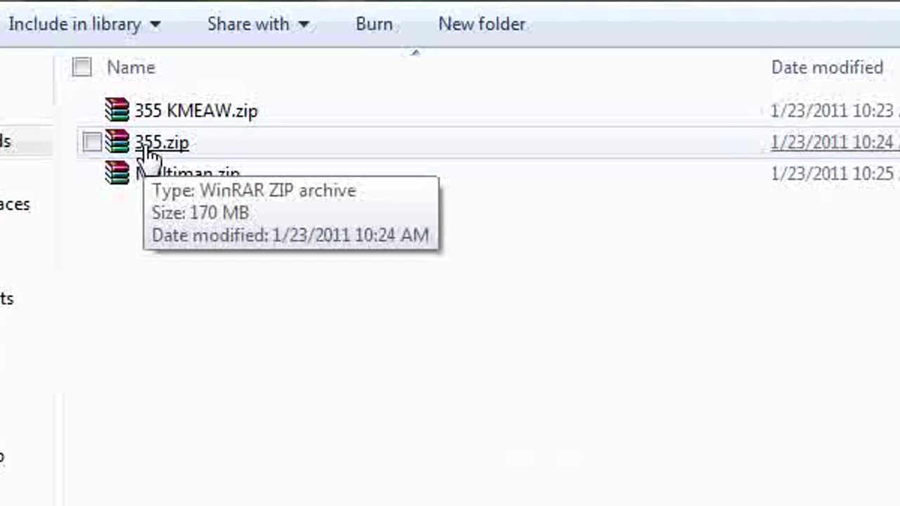
mouse_move(197, 347)
mouse_down()
mouse_move(297, 490)
mouse_move(274, 474)
mouse_up()
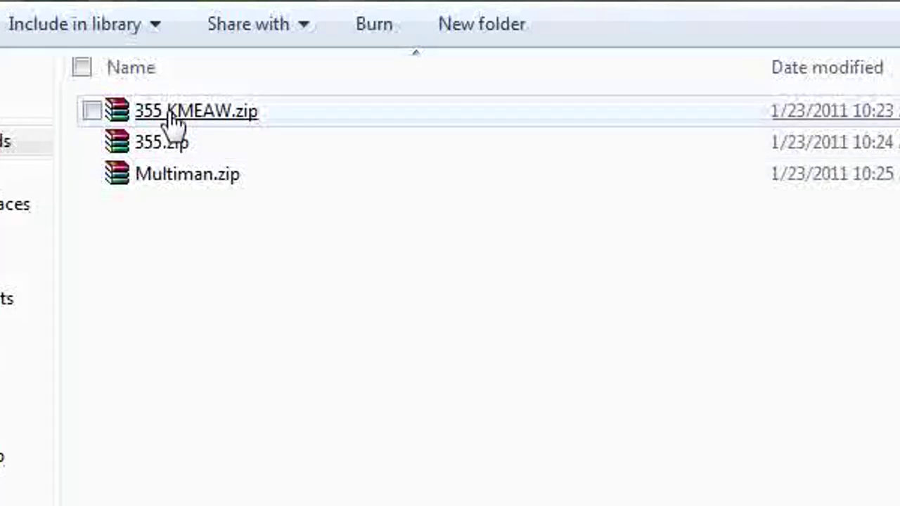
click(150, 110)
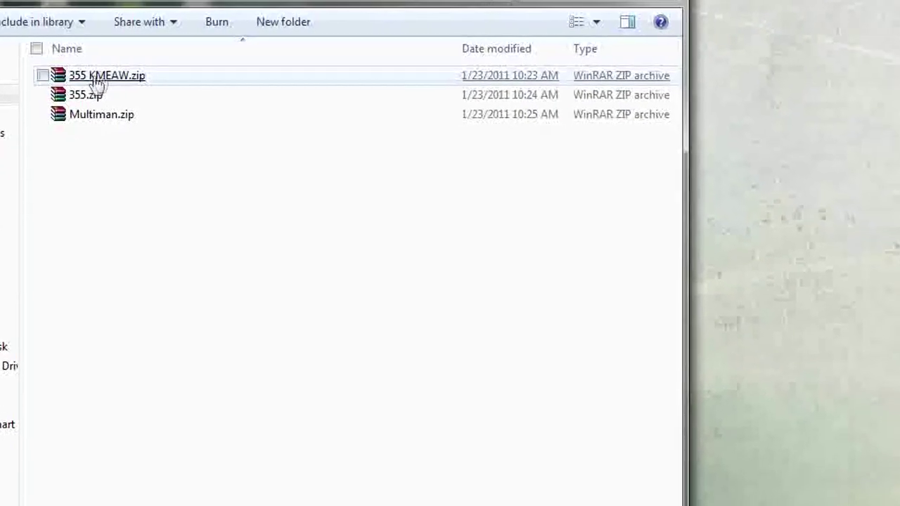
Open 355 KMEAW.zip in WinRAR down to PS3_355_KMEAW_CFW, then bring up the Computer view of the drives.
double_click(74, 75)
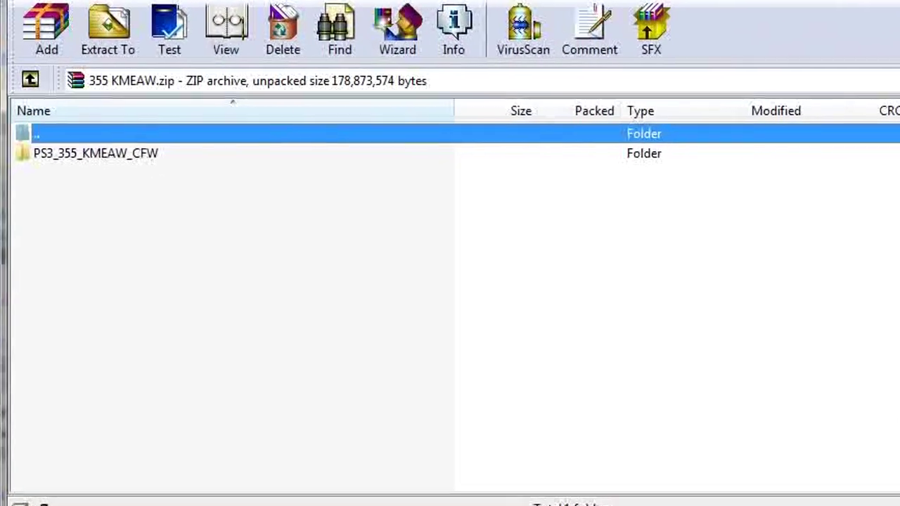
double_click(178, 160)
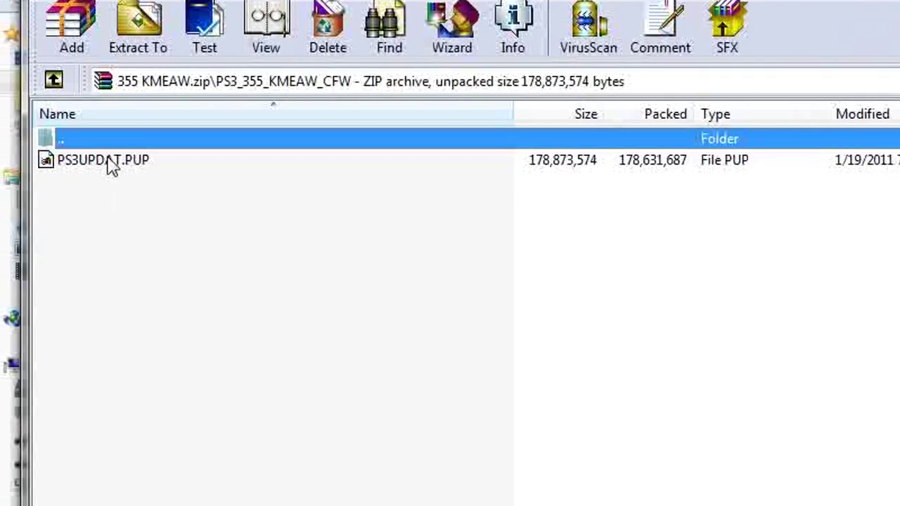
key(super)
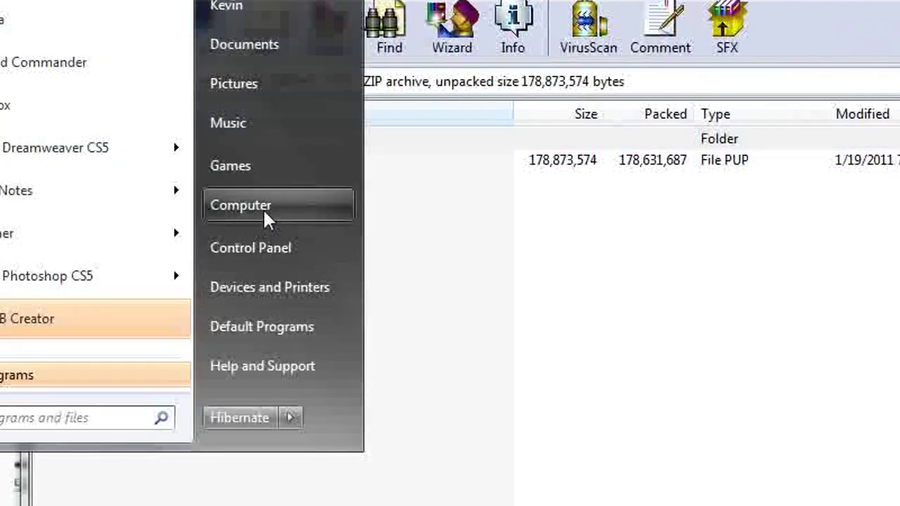
click(239, 213)
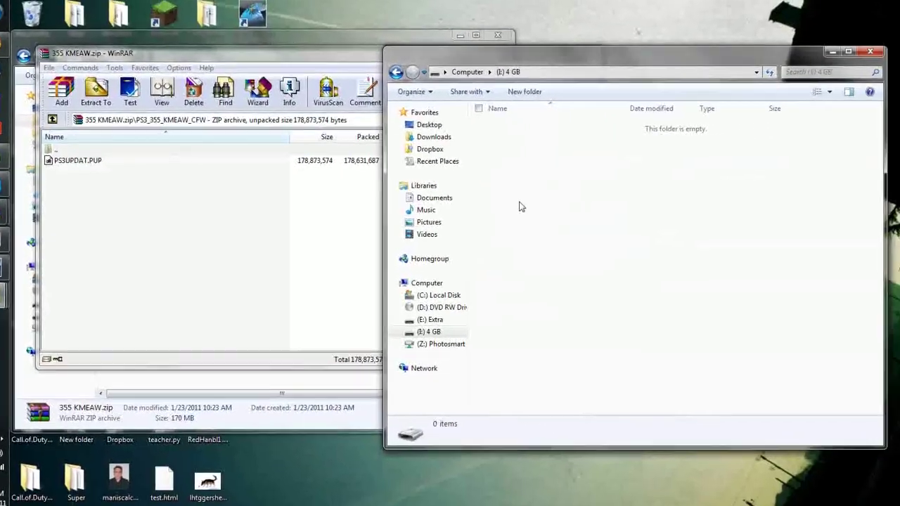
Create a PS3 folder on the 4 GB drive with an UPDATE folder inside it.
key(ctrl+shift+n)
text(PS3)
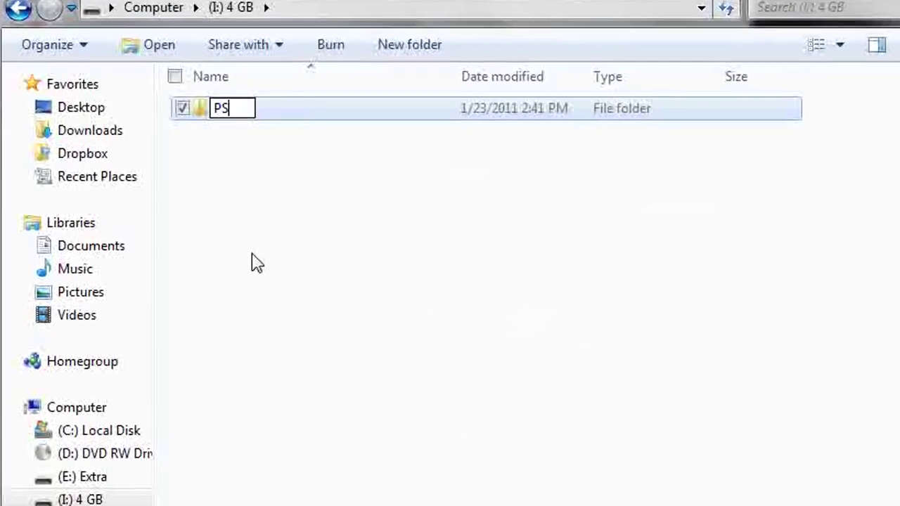
key(Return)
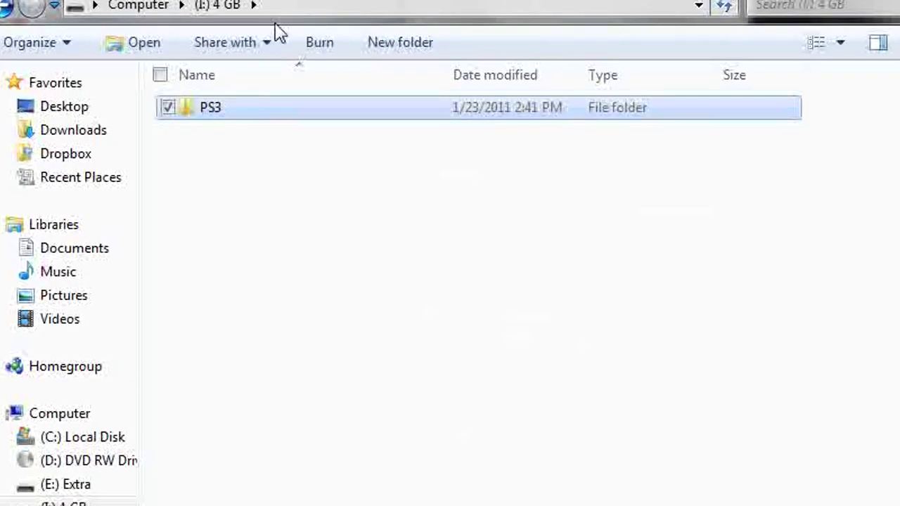
key(Return)
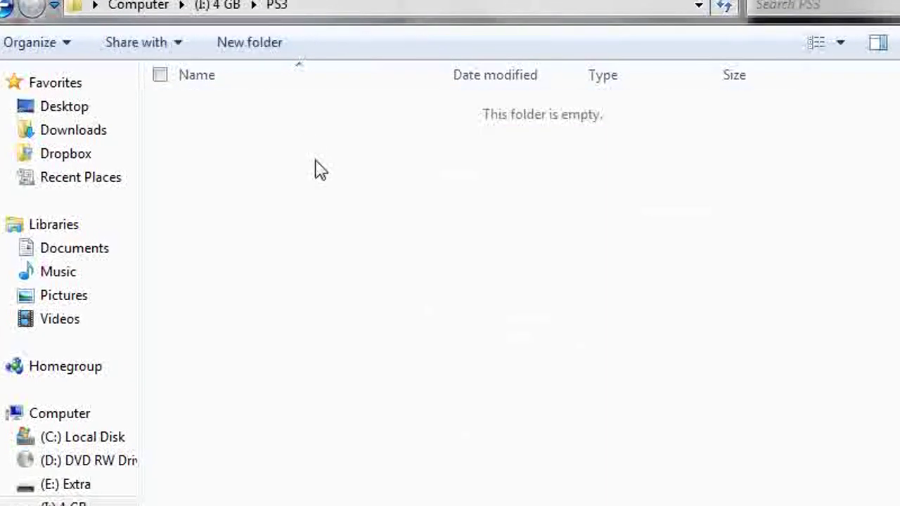
key(ctrl+shift+n)
text(UPDATE)
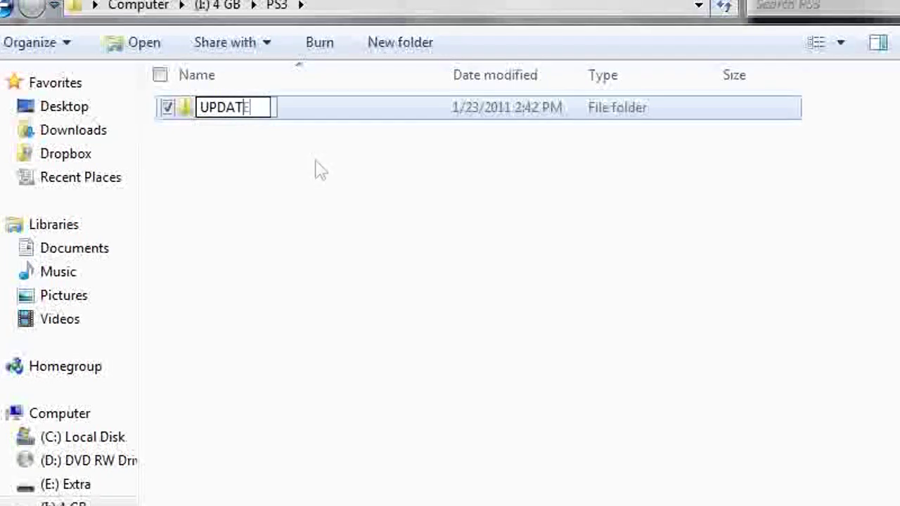
key(Return)
click(305, 372)
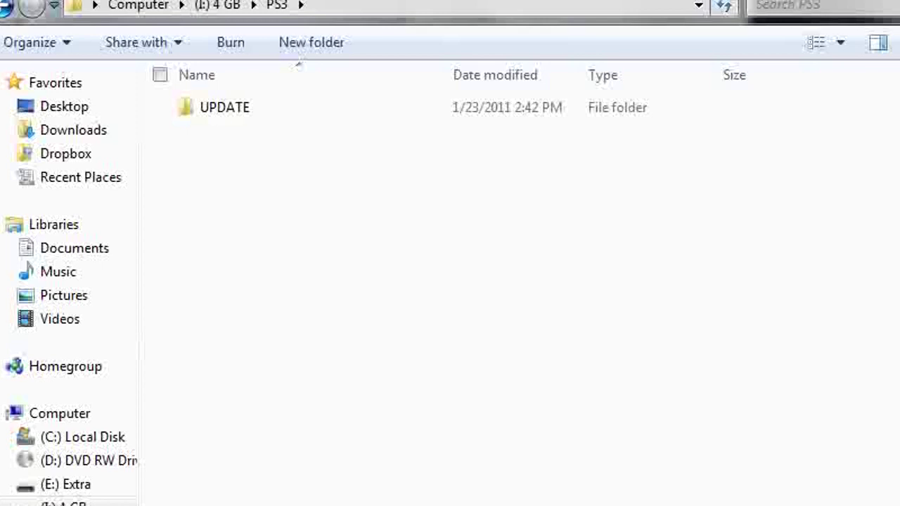
Extract PS3UPDAT.PUP from the archive into the UPDATE folder and check it's there.
drag(451, 156, 454, 105)
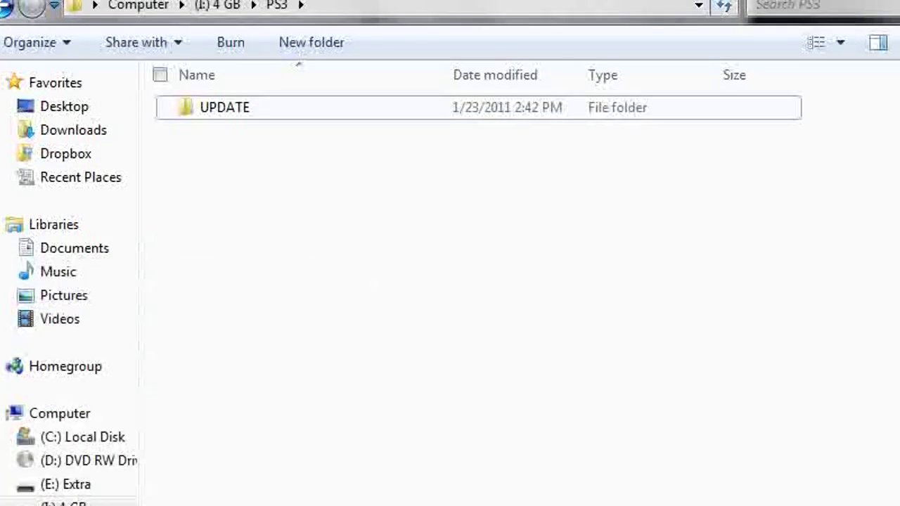
click(290, 211)
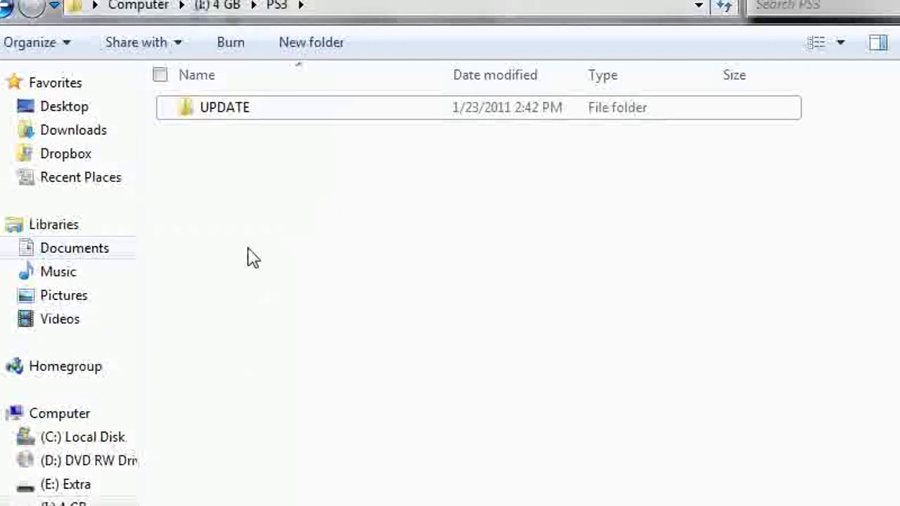
double_click(187, 106)
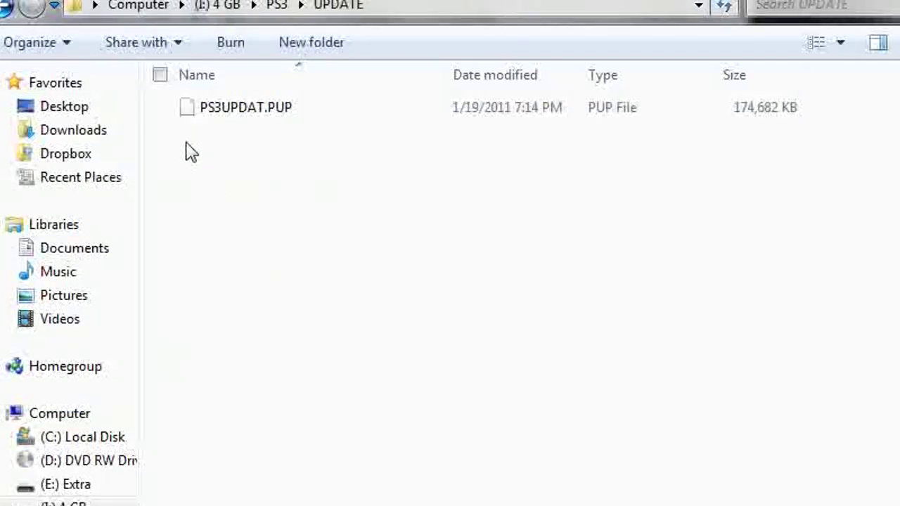
Browse (I:) 4 GB > PS3 > UPDATE again to confirm, then return to the drive's top level.
click(138, 5)
double_click(235, 297)
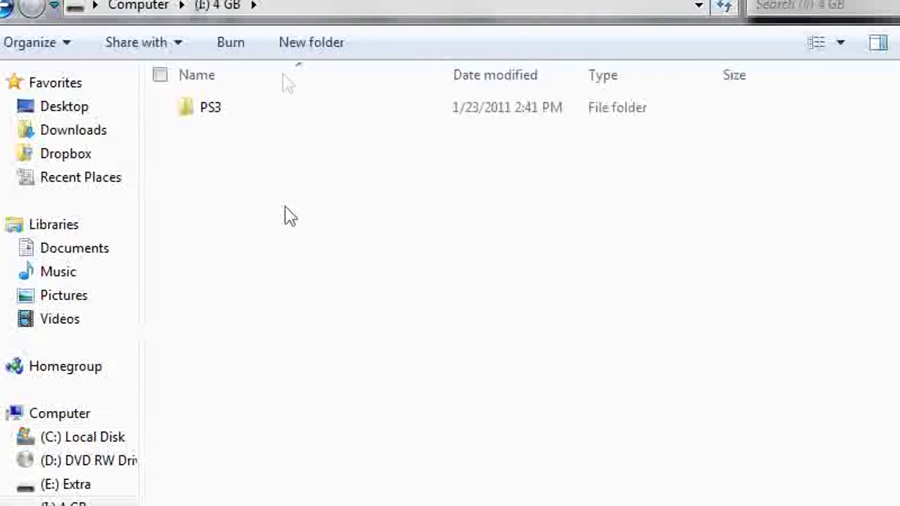
double_click(208, 109)
double_click(235, 112)
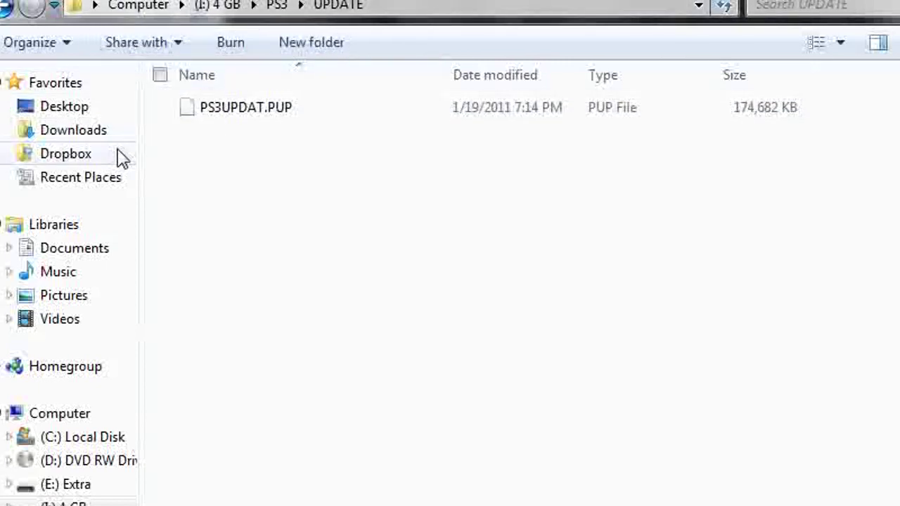
click(4, 10)
click(6, 10)
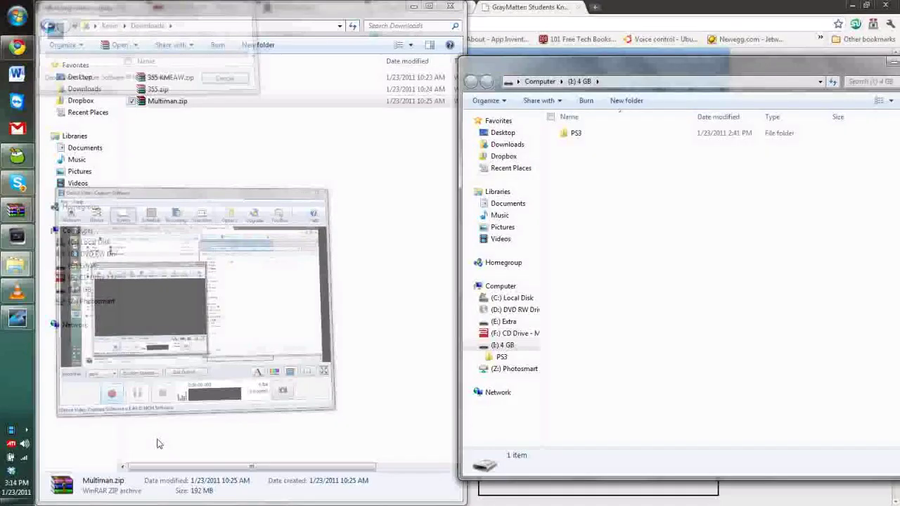
Open Multiman.zip in WinRAR and drag all eight files onto the (I:) 4 GB drive.
double_click(167, 109)
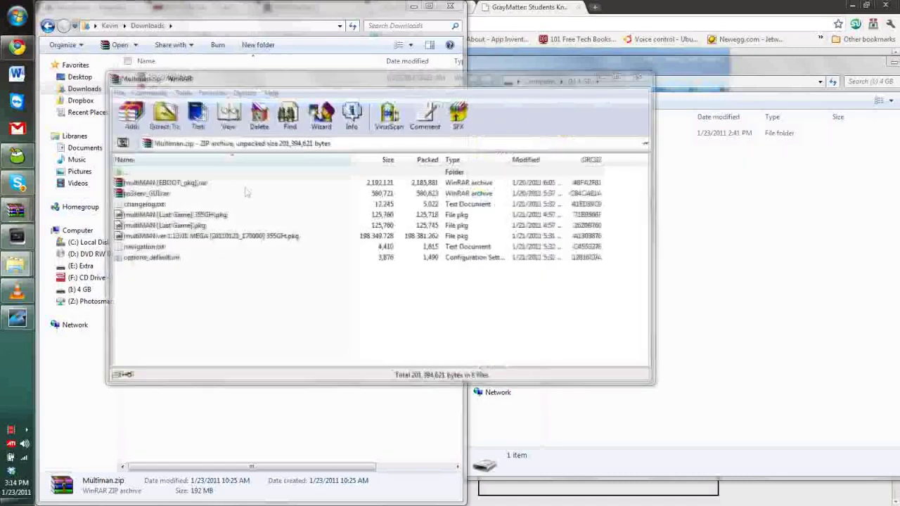
mouse_move(242, 323)
mouse_down()
mouse_move(115, 232)
mouse_move(116, 207)
mouse_up()
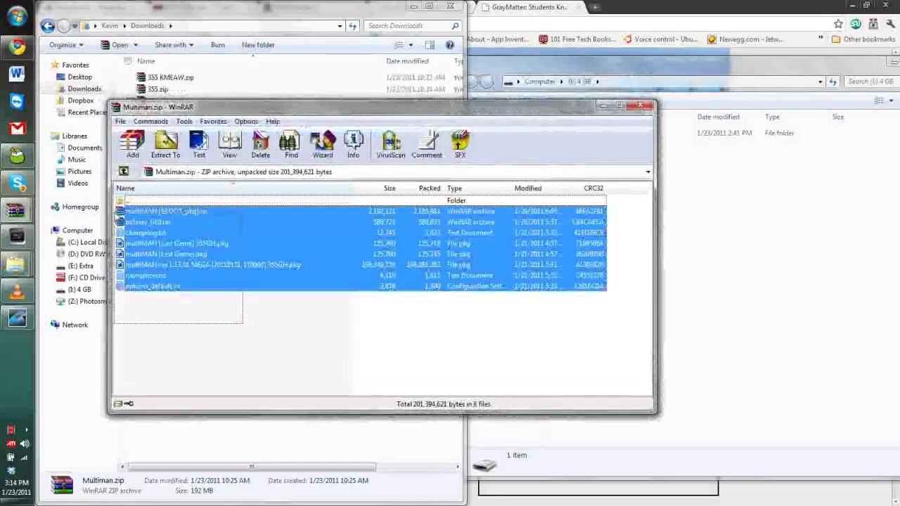
drag(798, 228, 791, 227)
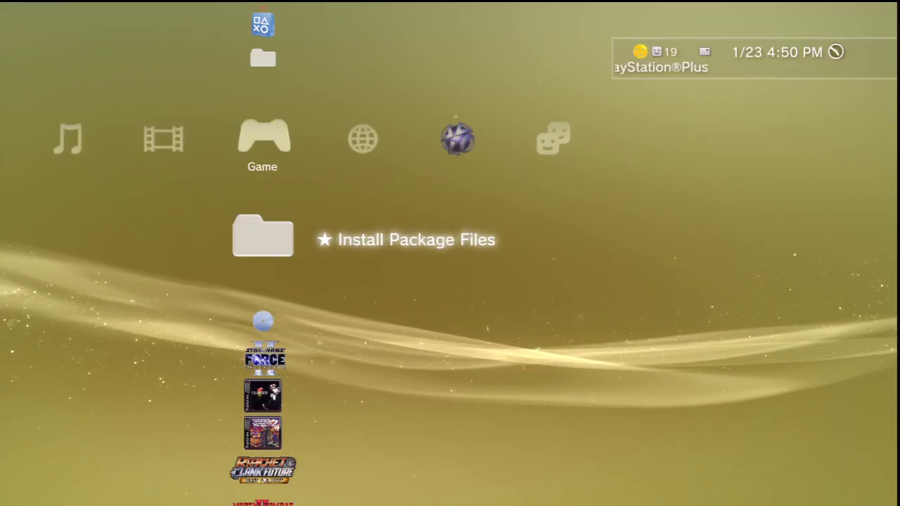
From Install Package Files, install the third package, multiMAN ver 1.13.01 MEGA.
key(Return)
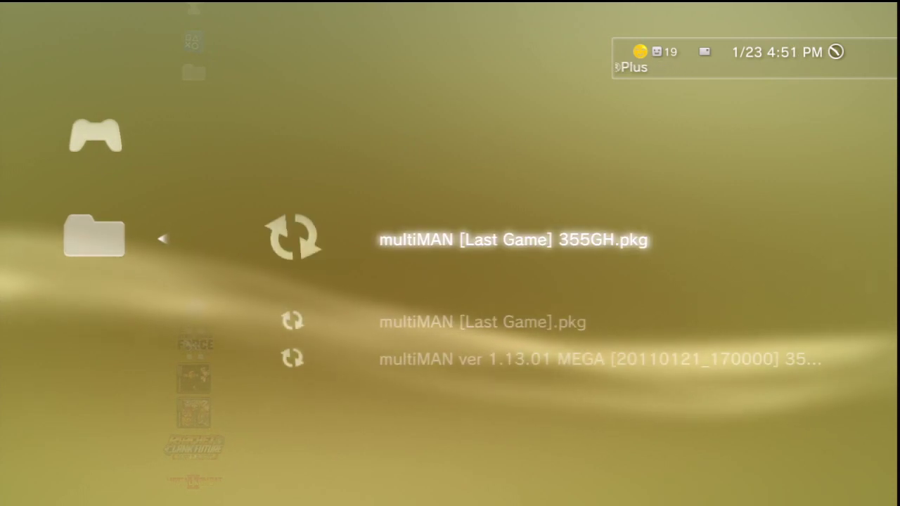
key(Down)
key(Down)
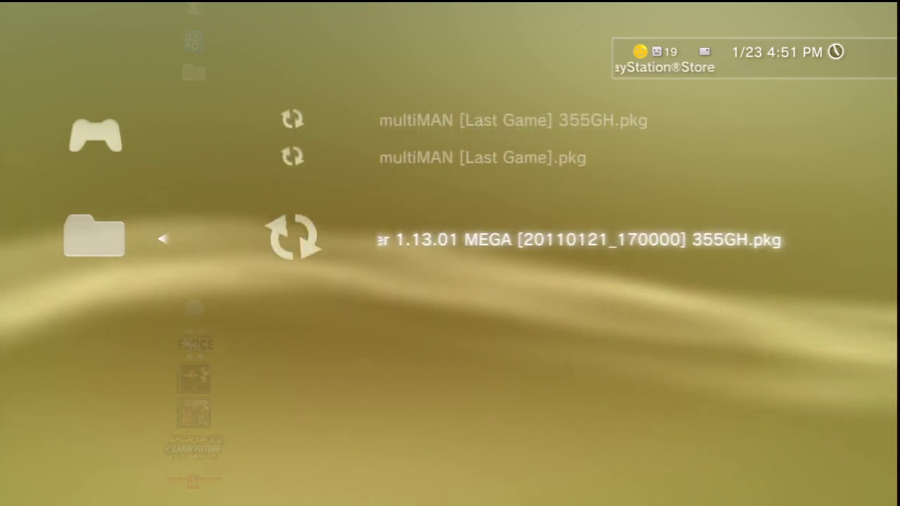
key(Return)
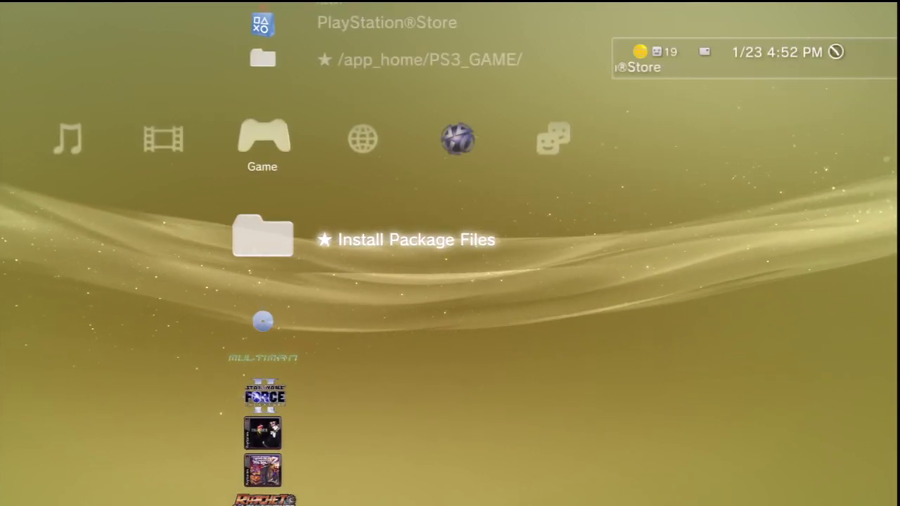
Highlight multiMAN in the Game column, launch it, and accept the agreement.
key(Down)
key(Down)
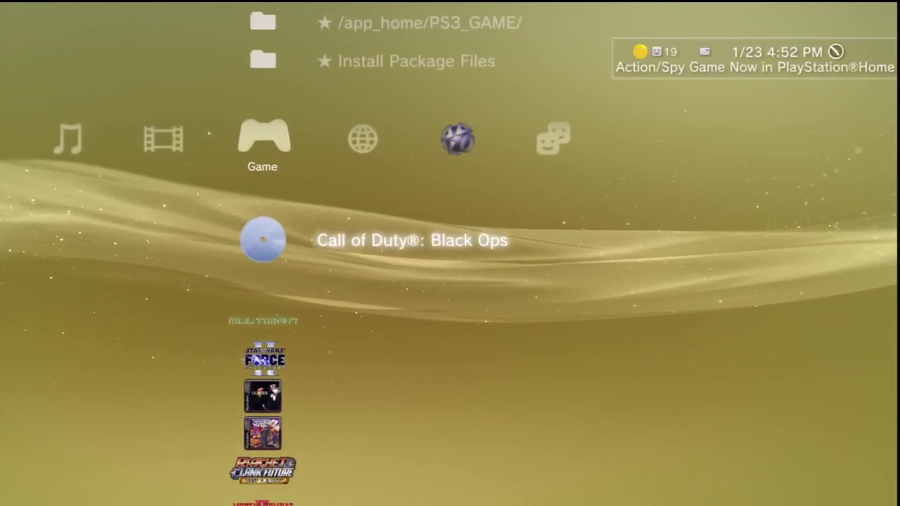
key(Down)
key(Down)
key(Up)
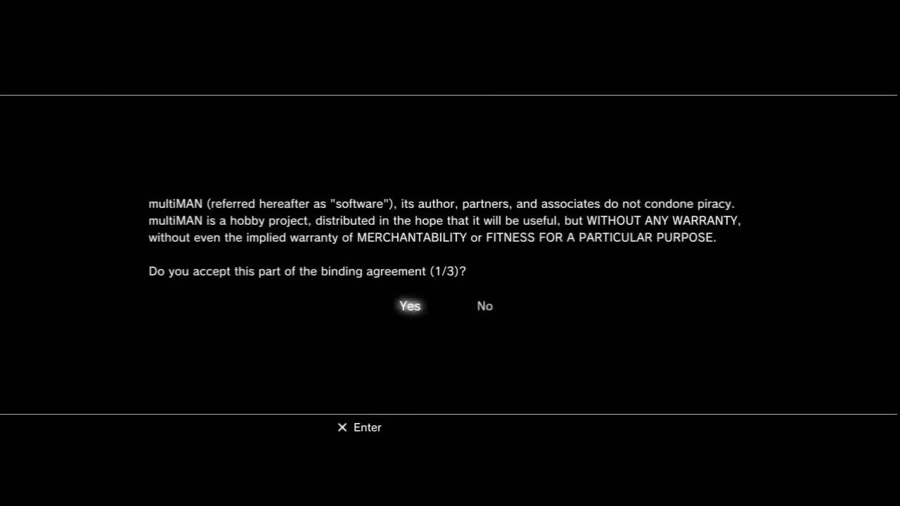
key(Return)
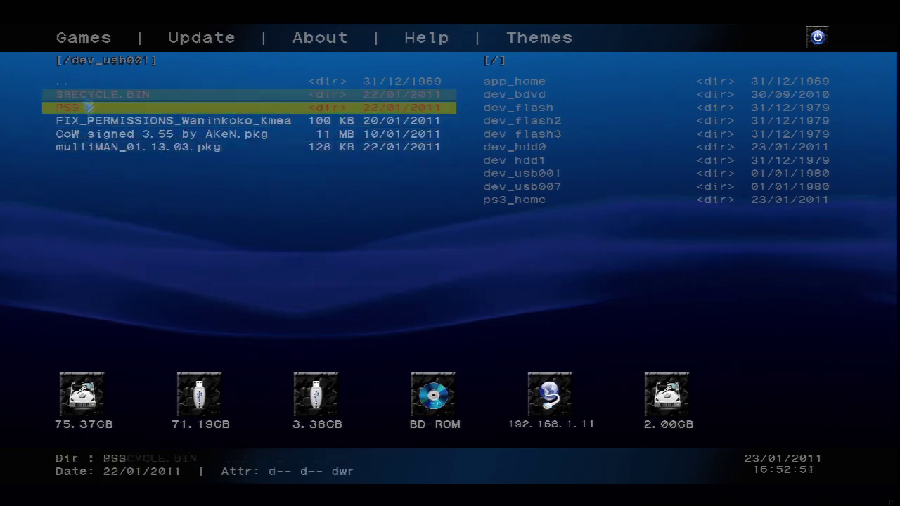
Browse /dev_usb001 > PS3 > game > God.Of.War.3.PS3 > PS3_GAME > USRDIR in multiMAN.
click(80, 108)
click(90, 100)
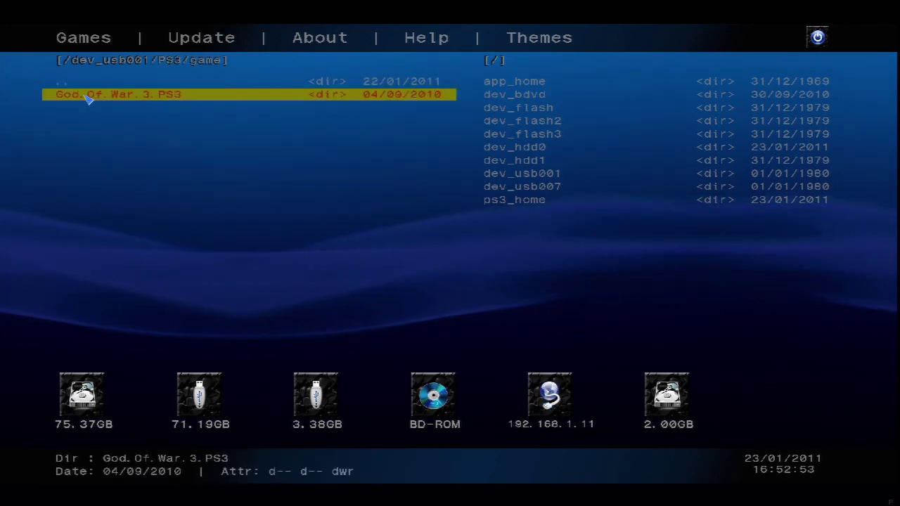
click(89, 96)
click(89, 94)
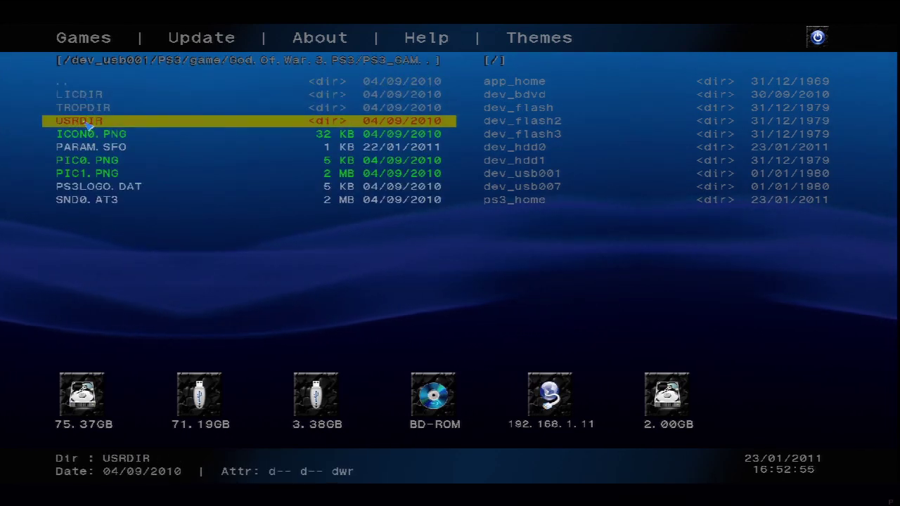
click(88, 122)
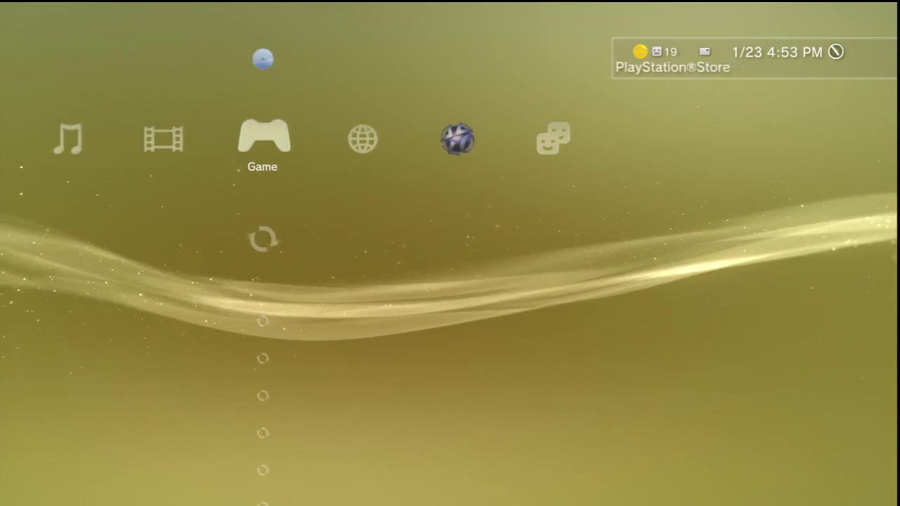
Move through the XMB Game column to highlight God of War III.
key(Up)
key(Up)
key(Down)
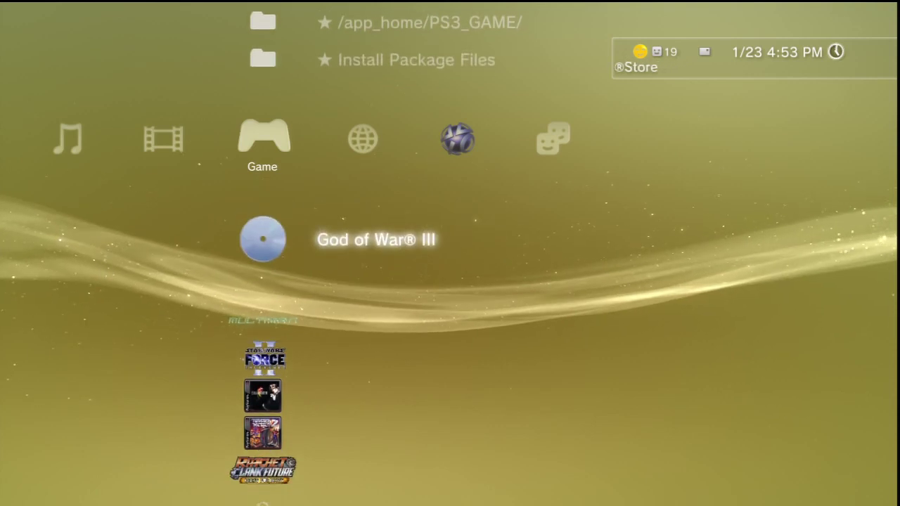